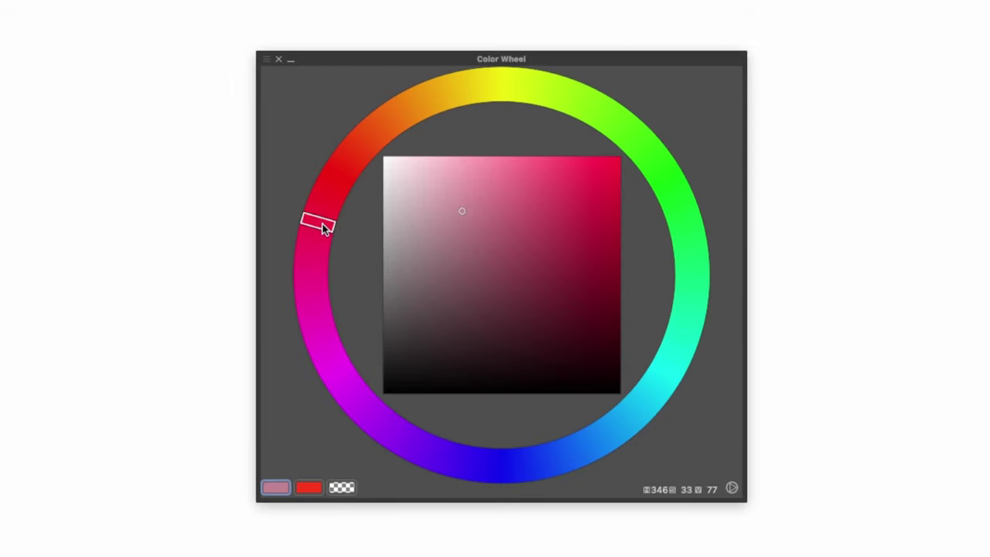
# - Sweep the Color Wheel hue and test the S/V square, ending on pure blue H 240, S 100, V 100
pyautogui.moveTo(323, 224); pyautogui.dragTo(641, 405)
pyautogui.click(491, 464)
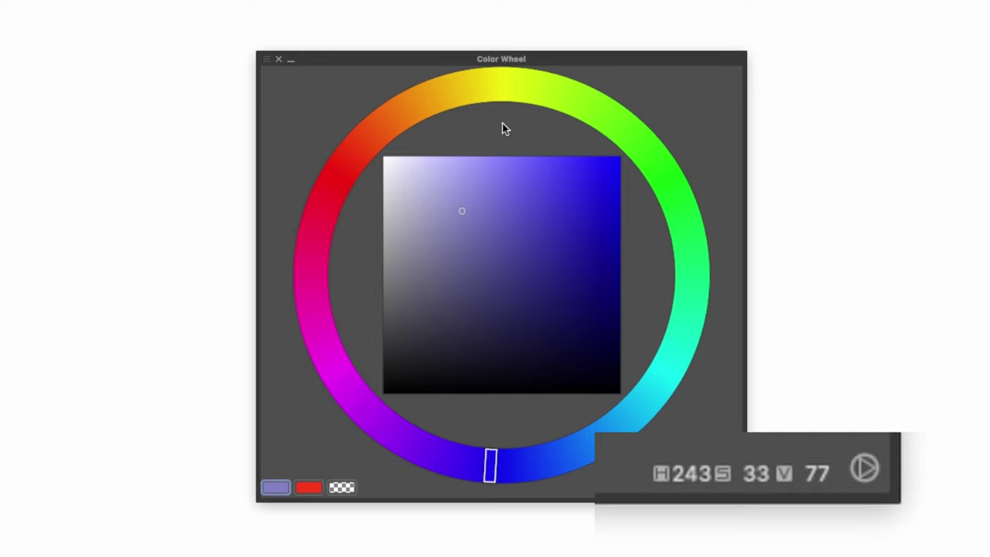
pyautogui.moveTo(415, 203)
pyautogui.mouseDown()
pyautogui.moveTo(421, 178)
pyautogui.moveTo(404, 358)
pyautogui.moveTo(403, 170)
pyautogui.mouseUp()
pyautogui.moveTo(406, 211)
pyautogui.mouseDown()
pyautogui.moveTo(402, 361)
pyautogui.moveTo(397, 165)
pyautogui.moveTo(416, 336)
pyautogui.mouseUp()
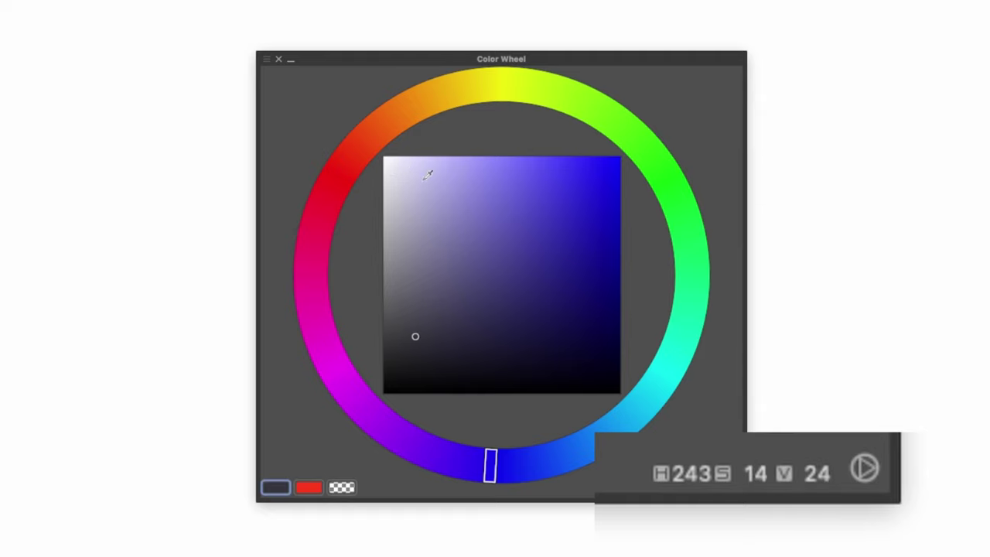
pyautogui.moveTo(419, 175)
pyautogui.mouseDown()
pyautogui.moveTo(583, 177)
pyautogui.moveTo(407, 181)
pyautogui.mouseUp()
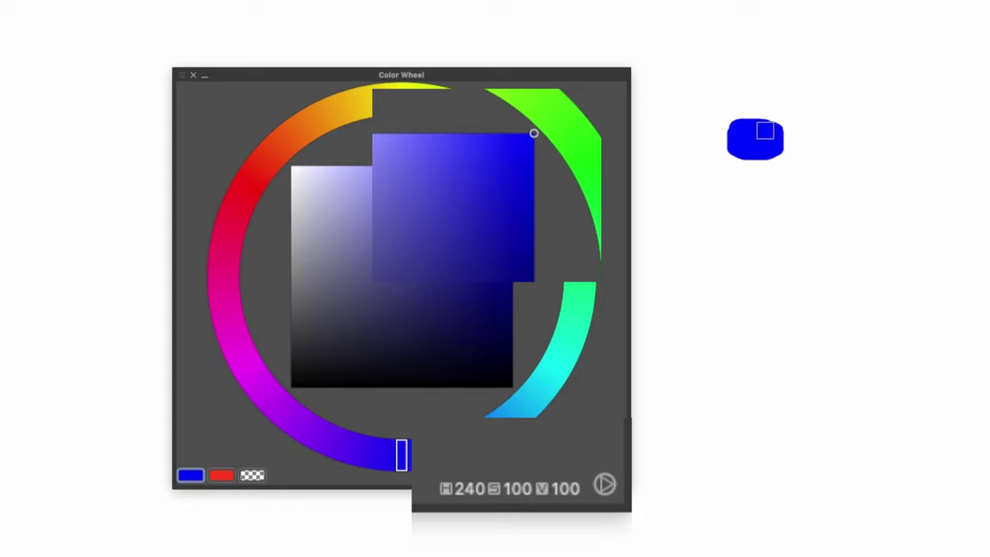
# - Paint violet, magenta, red and yellow-orange blobs on the canvas, picking each hue on the wheel
pyautogui.click(308, 423)
pyautogui.moveTo(831, 194)
pyautogui.mouseDown()
pyautogui.moveTo(846, 204)
pyautogui.moveTo(816, 202)
pyautogui.mouseUp()
pyautogui.click(225, 304)
pyautogui.moveTo(692, 199); pyautogui.dragTo(673, 195)
pyautogui.click(264, 160)
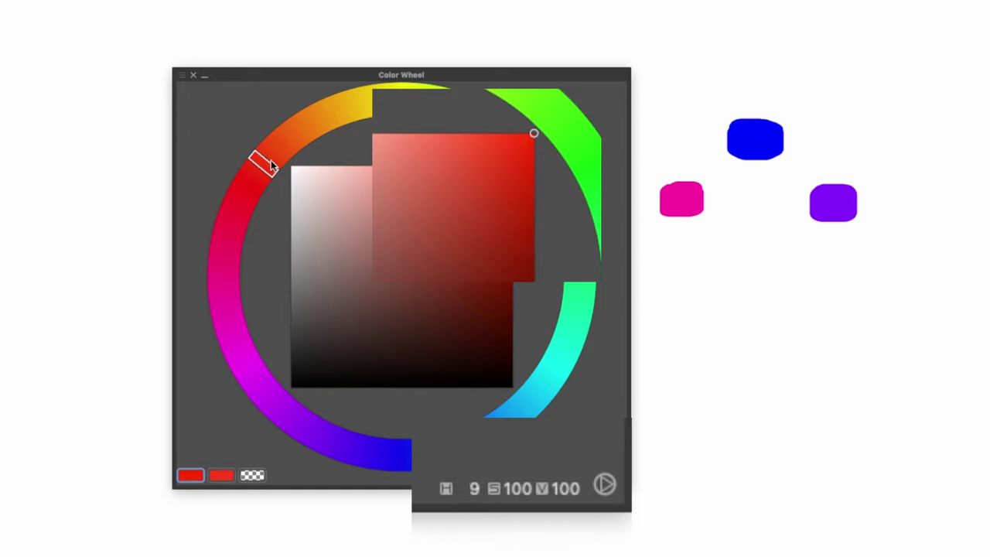
pyautogui.moveTo(688, 259); pyautogui.dragTo(668, 278)
pyautogui.click(357, 104)
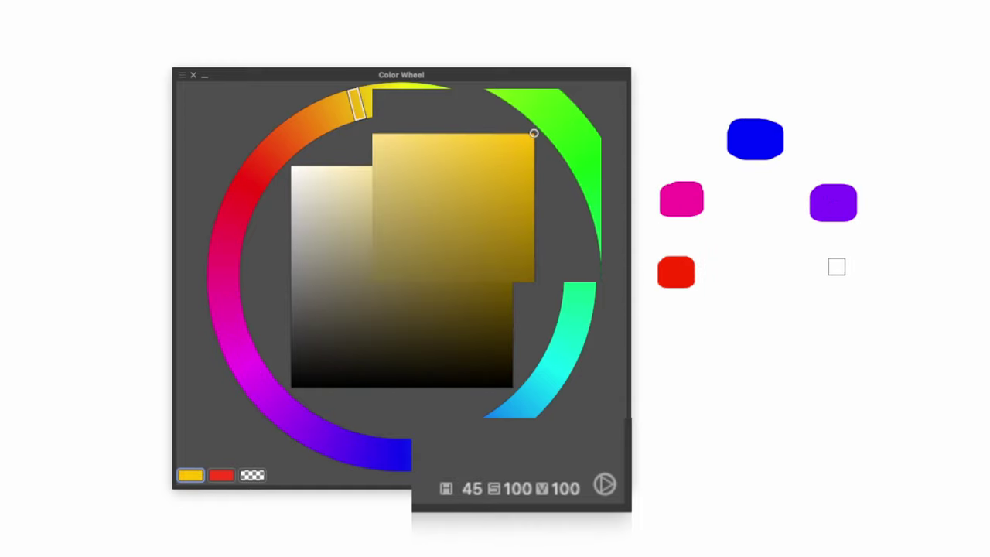
pyautogui.moveTo(834, 266); pyautogui.dragTo(824, 273)
# - Continue the ring with two lime, two green, one cyan and one sky-blue blob below them
pyautogui.click(495, 93)
pyautogui.moveTo(674, 331); pyautogui.dragTo(676, 350)
pyautogui.moveTo(840, 338); pyautogui.dragTo(858, 340)
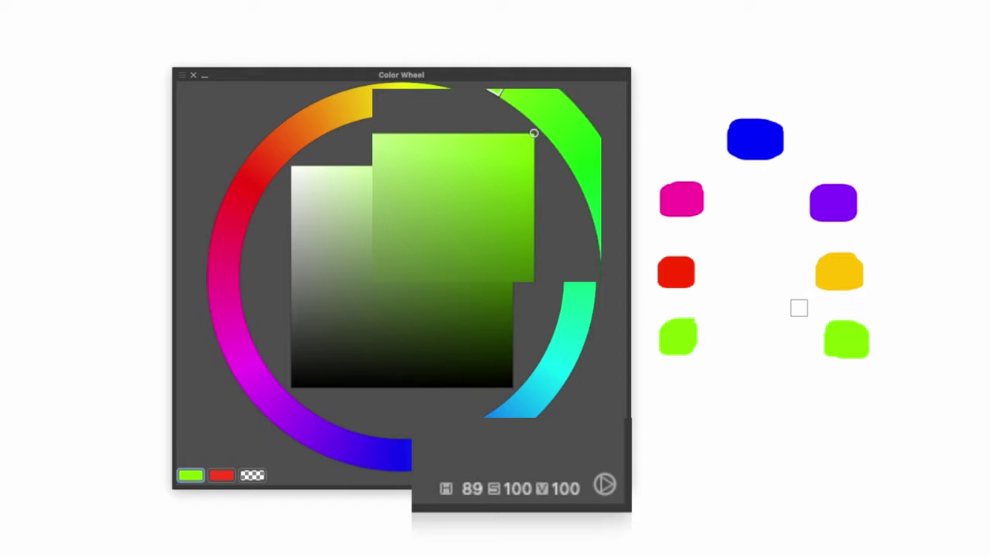
pyautogui.click(593, 200)
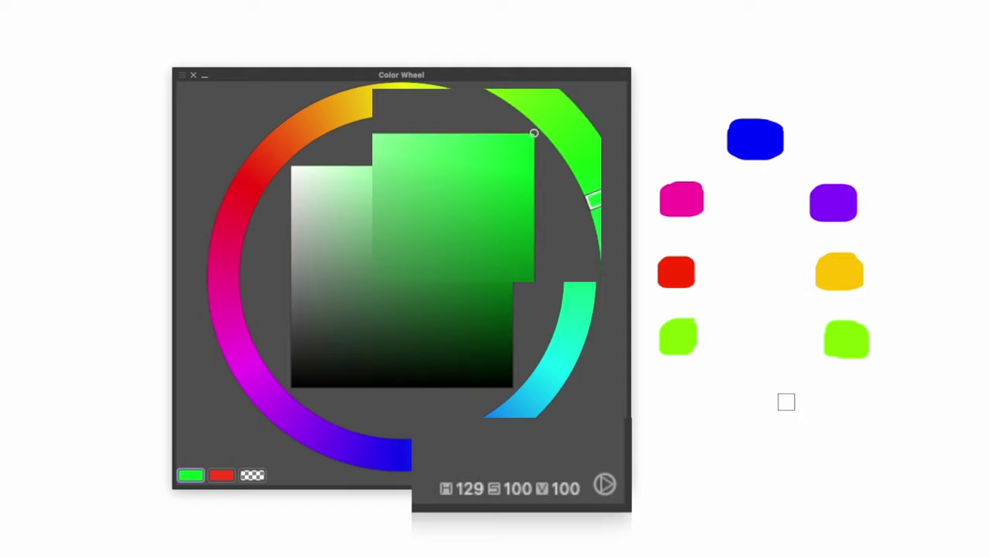
pyautogui.moveTo(836, 407); pyautogui.dragTo(843, 400)
pyautogui.moveTo(670, 391); pyautogui.dragTo(681, 396)
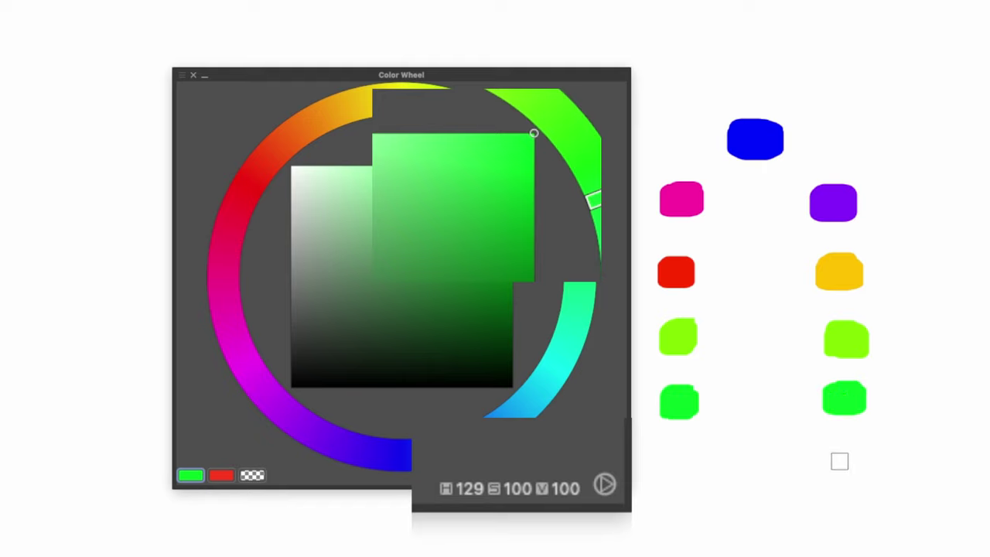
pyautogui.click(563, 350)
pyautogui.moveTo(843, 447); pyautogui.dragTo(832, 463)
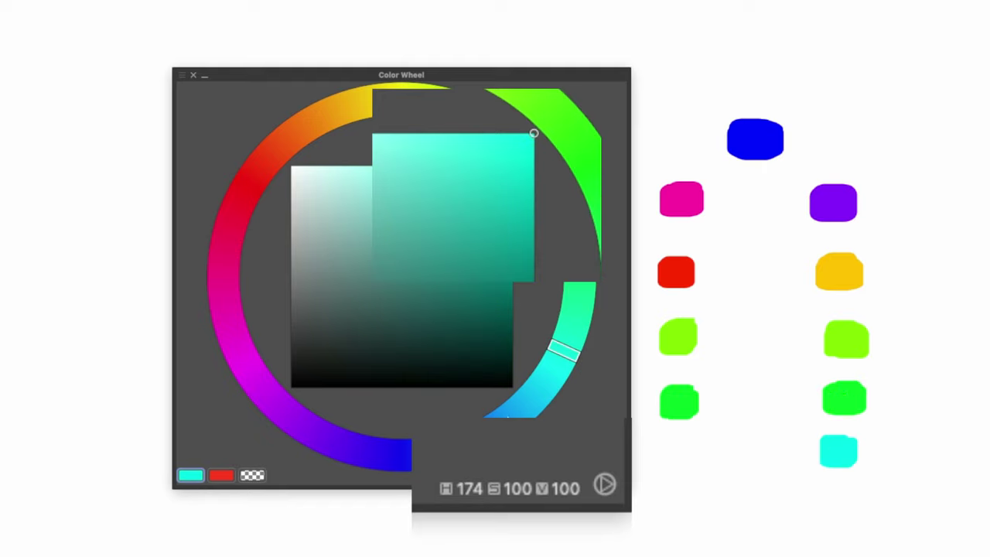
pyautogui.click(495, 414)
pyautogui.moveTo(676, 457); pyautogui.dragTo(675, 463)
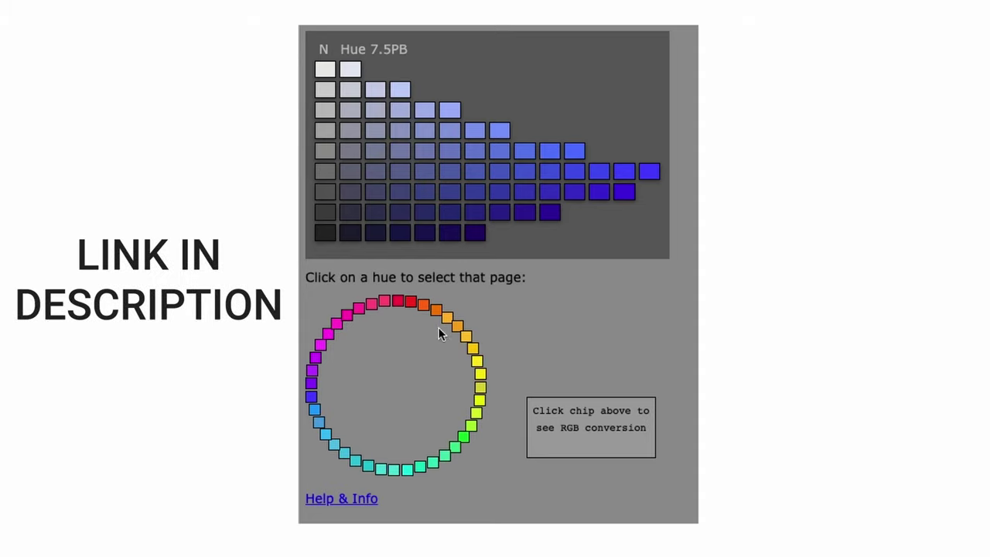
# - Switch the Munsell chart between the Hue 10Y, 7.5PB and 7.5Y pages
pyautogui.click(480, 389)
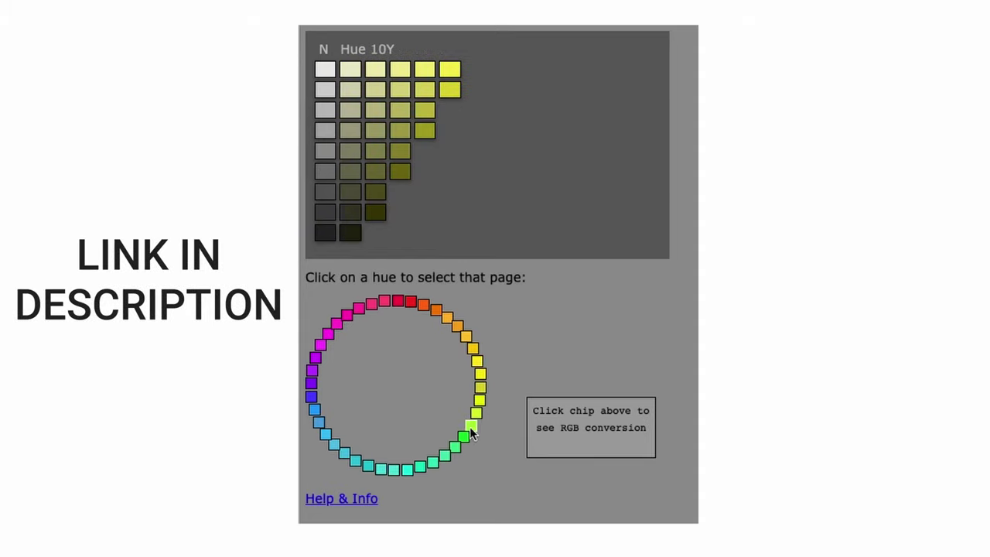
pyautogui.click(312, 396)
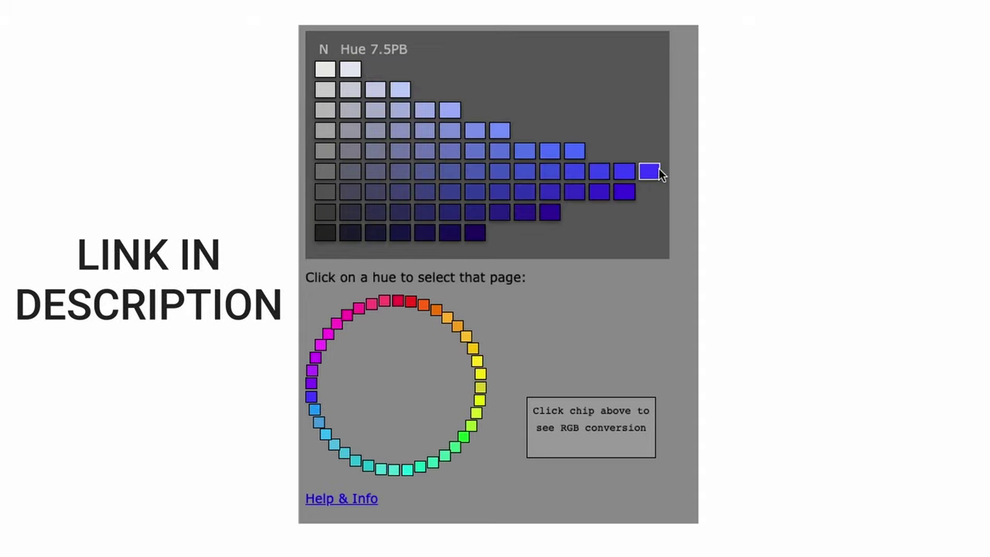
pyautogui.click(480, 376)
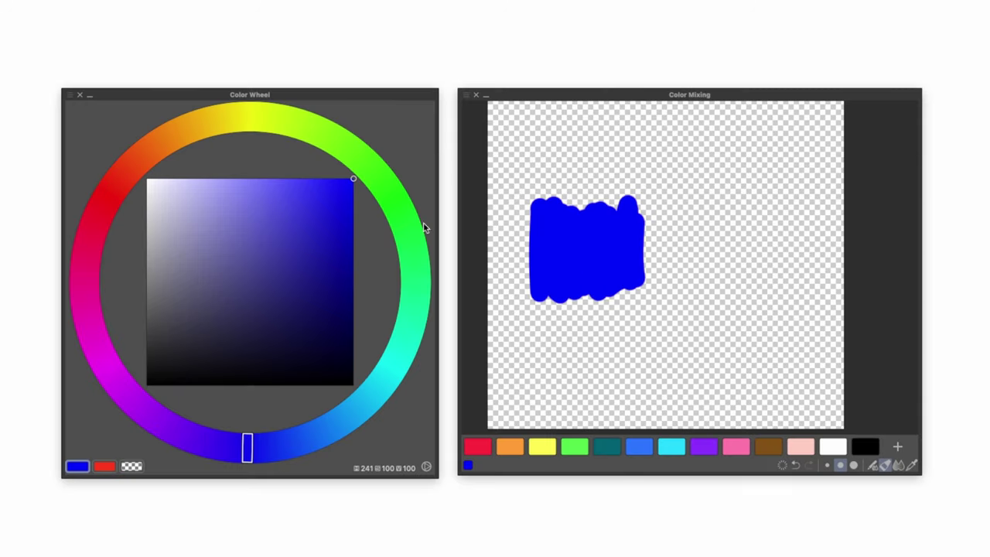
# - Paint yellow along and right of the blue patch, then blend the boundary where they meet
pyautogui.click(246, 120)
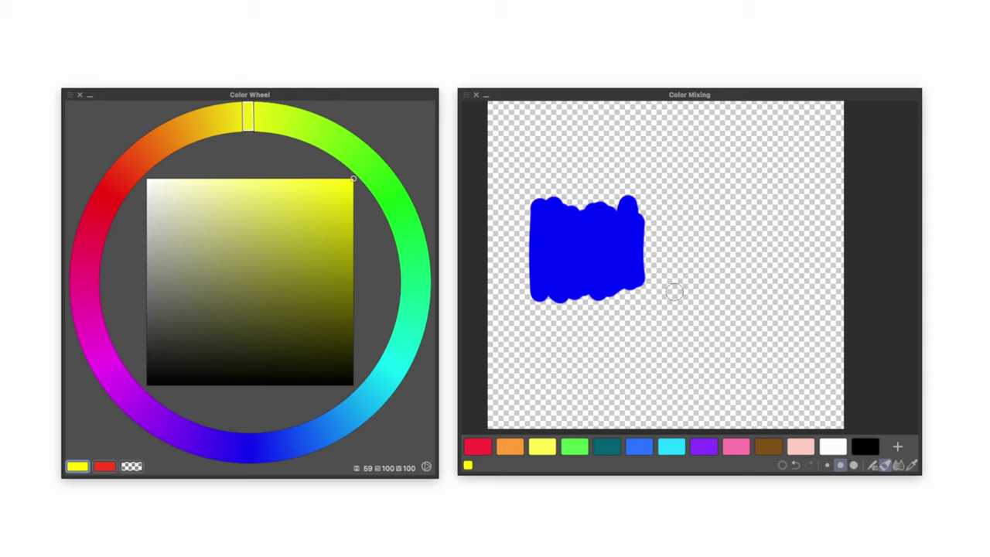
pyautogui.moveTo(646, 206); pyautogui.dragTo(652, 286)
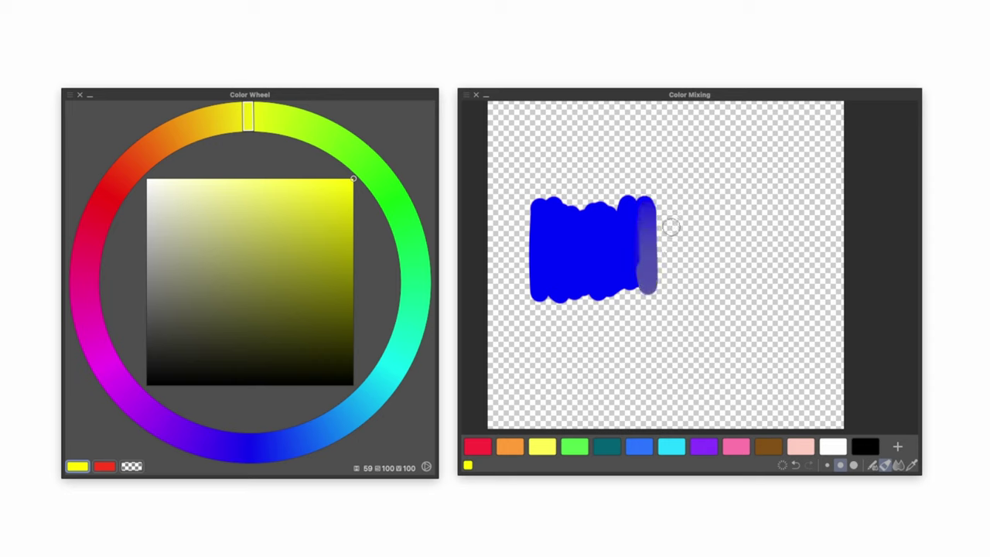
pyautogui.moveTo(673, 225)
pyautogui.mouseDown()
pyautogui.moveTo(686, 248)
pyautogui.moveTo(711, 211)
pyautogui.moveTo(744, 266)
pyautogui.moveTo(774, 271)
pyautogui.moveTo(754, 248)
pyautogui.mouseUp()
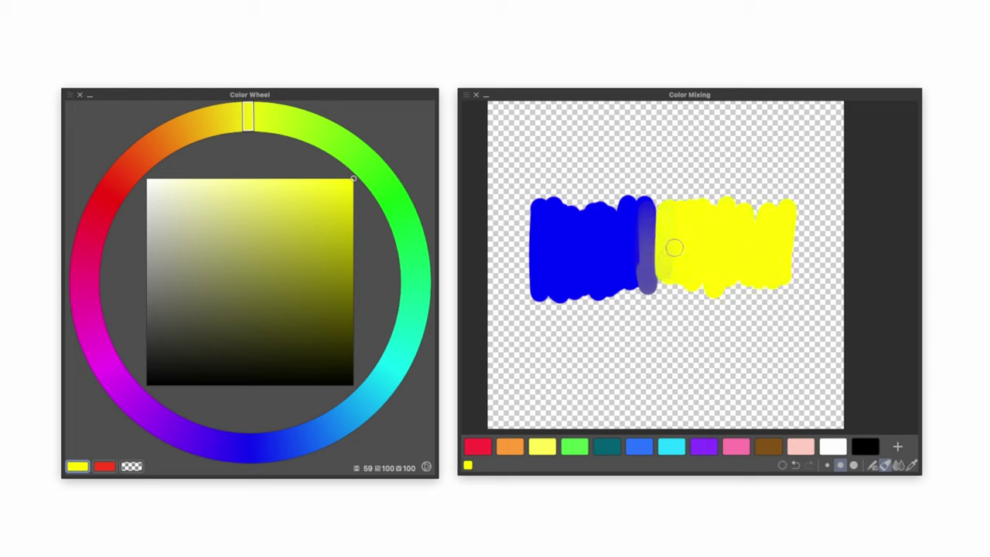
pyautogui.moveTo(665, 258)
pyautogui.mouseDown()
pyautogui.moveTo(658, 222)
pyautogui.moveTo(663, 267)
pyautogui.moveTo(656, 221)
pyautogui.moveTo(645, 271)
pyautogui.moveTo(635, 270)
pyautogui.moveTo(635, 242)
pyautogui.moveTo(611, 263)
pyautogui.moveTo(645, 253)
pyautogui.moveTo(664, 263)
pyautogui.moveTo(608, 266)
pyautogui.moveTo(686, 257)
pyautogui.moveTo(631, 222)
pyautogui.moveTo(698, 251)
pyautogui.moveTo(621, 260)
pyautogui.moveTo(680, 259)
pyautogui.moveTo(645, 233)
pyautogui.mouseUp()
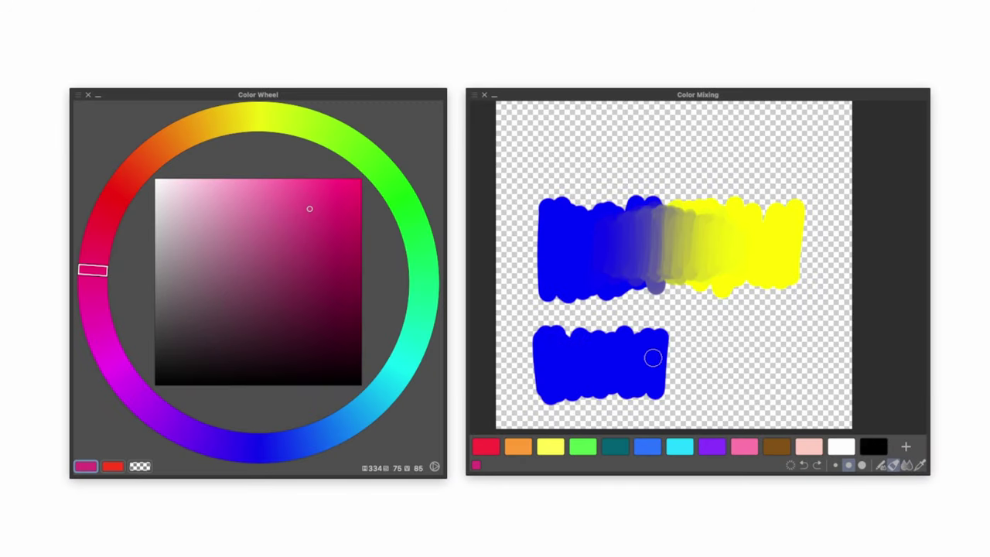
# - Paint magenta at the lower blue patch and blend it in with a blending brush
pyautogui.moveTo(673, 341); pyautogui.dragTo(677, 391)
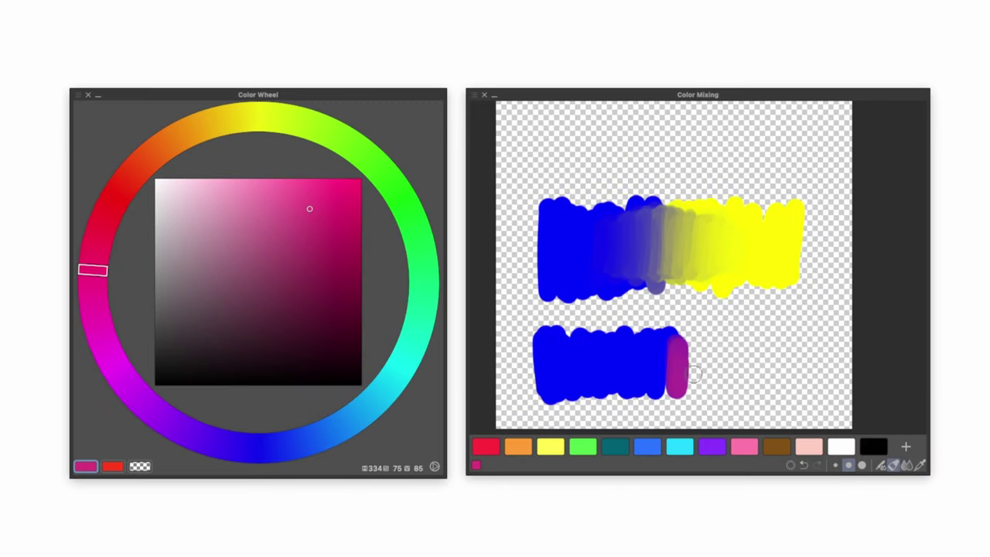
pyautogui.click(905, 465)
pyautogui.moveTo(700, 348)
pyautogui.mouseDown()
pyautogui.moveTo(704, 368)
pyautogui.moveTo(751, 364)
pyautogui.moveTo(643, 366)
pyautogui.moveTo(664, 352)
pyautogui.moveTo(665, 376)
pyautogui.moveTo(683, 384)
pyautogui.mouseUp()
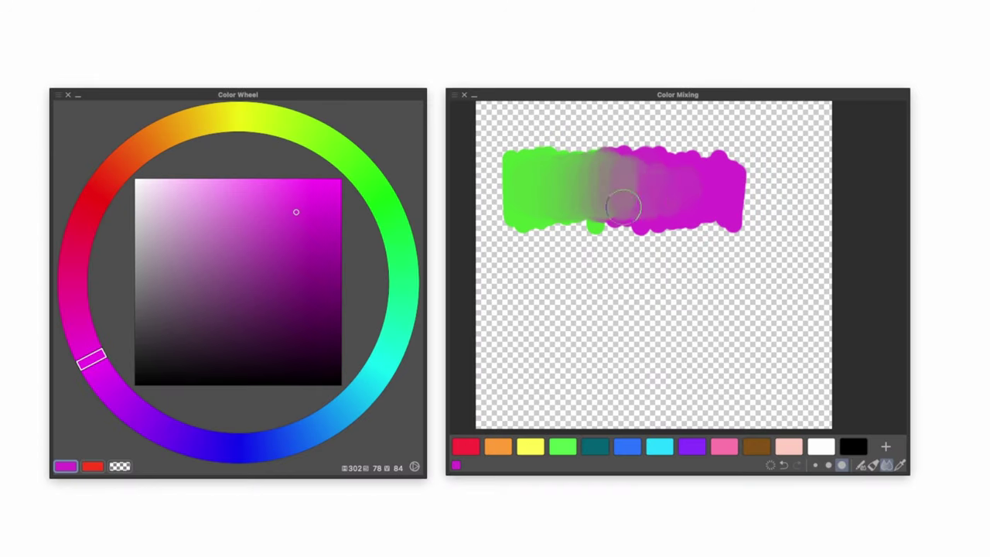
# - Sample colours across the green-magenta blend, then paint a green stroke below and blend cyan into it
pyautogui.click(514, 176)
pyautogui.moveTo(515, 177)
pyautogui.mouseDown()
pyautogui.moveTo(719, 169)
pyautogui.moveTo(519, 188)
pyautogui.moveTo(593, 177)
pyautogui.mouseUp()
pyautogui.moveTo(512, 298)
pyautogui.mouseDown()
pyautogui.moveTo(517, 365)
pyautogui.moveTo(599, 329)
pyautogui.mouseUp()
pyautogui.moveTo(398, 324); pyautogui.dragTo(359, 393)
pyautogui.moveTo(630, 324)
pyautogui.mouseDown()
pyautogui.moveTo(746, 329)
pyautogui.moveTo(602, 335)
pyautogui.mouseUp()
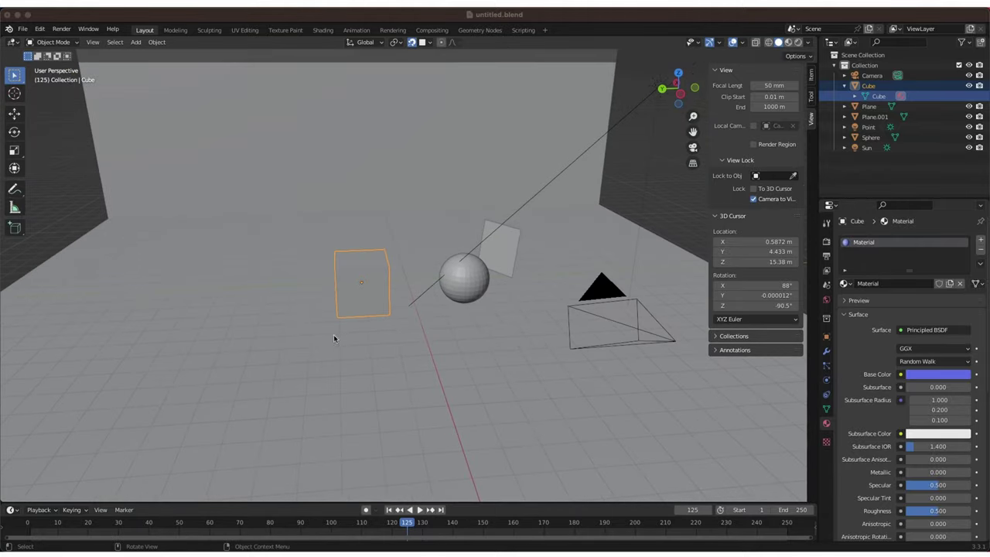
# - Select the sphere, then the Sun, then the Point light, ending on its blue colour at strength 1.180
pyautogui.moveTo(164, 196); pyautogui.dragTo(160, 223)
pyautogui.scroll(-3, 194, 208)
pyautogui.scroll(7, 431, 283)
pyautogui.moveTo(454, 291); pyautogui.dragTo(402, 281)
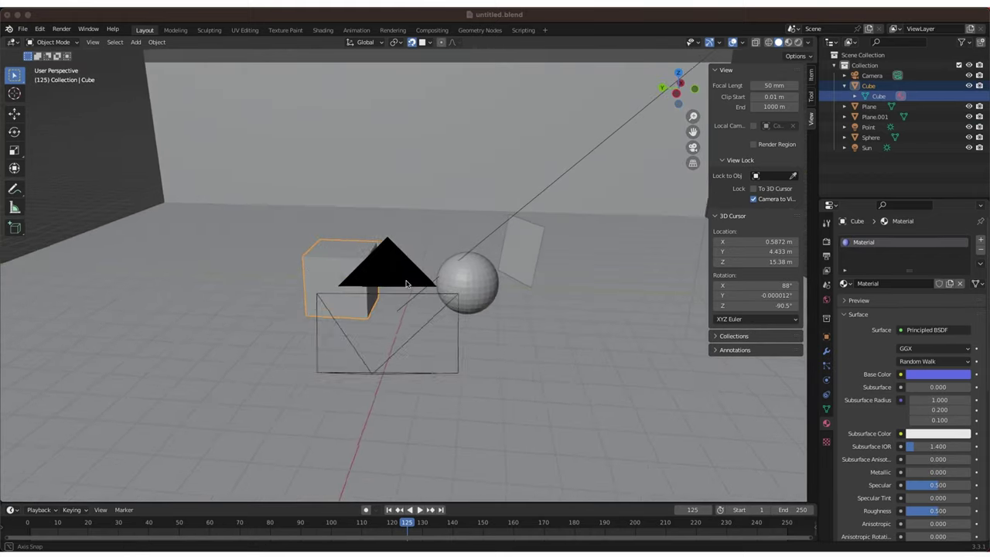
pyautogui.scroll(3, 409, 283)
pyautogui.hscroll(-10, 437, 308)
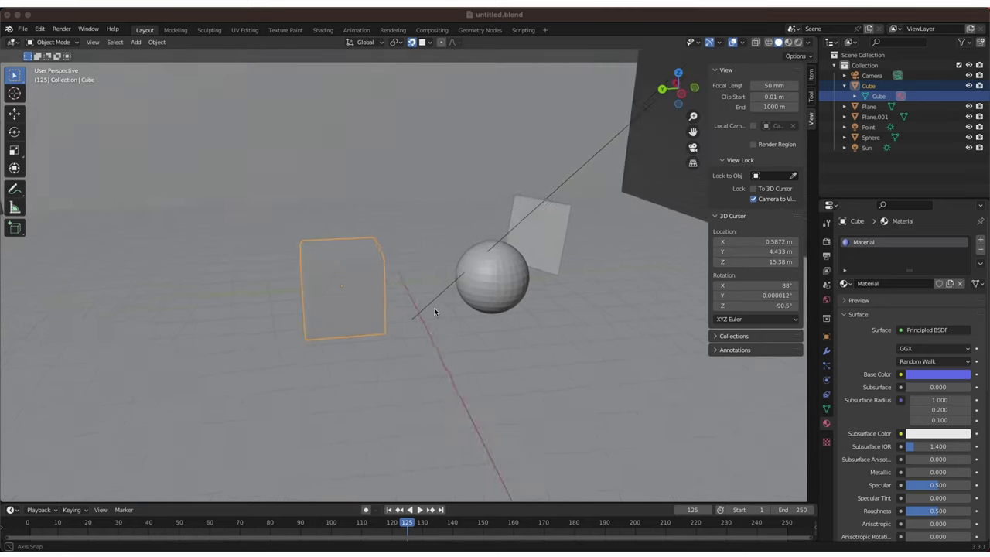
pyautogui.hscroll(-10, 434, 310)
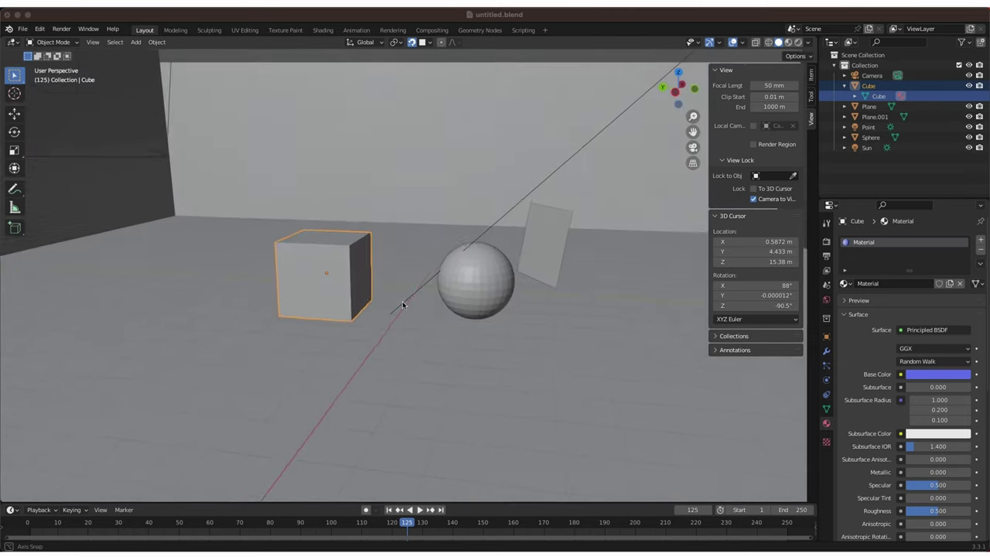
pyautogui.hscroll(-3, 399, 303)
pyautogui.click(473, 286)
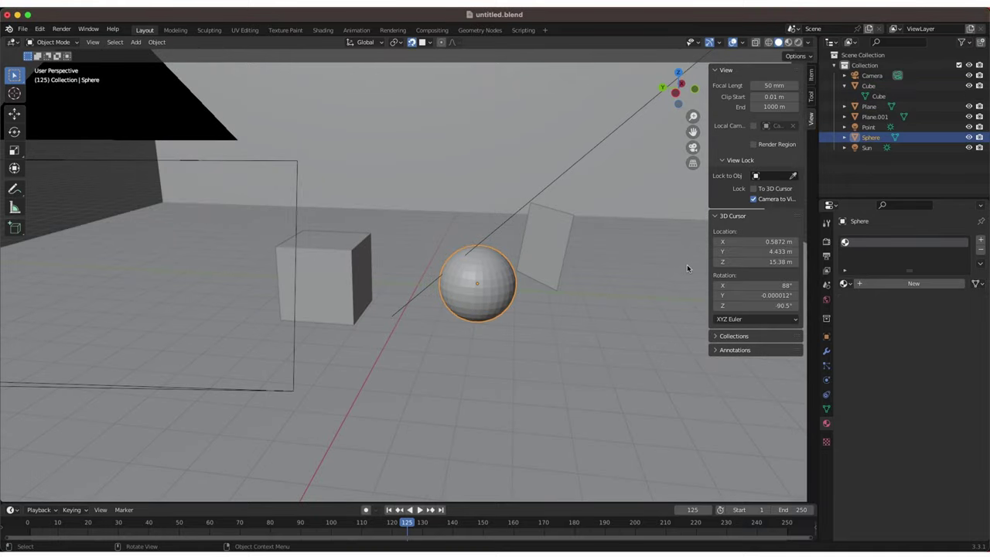
pyautogui.click(868, 149)
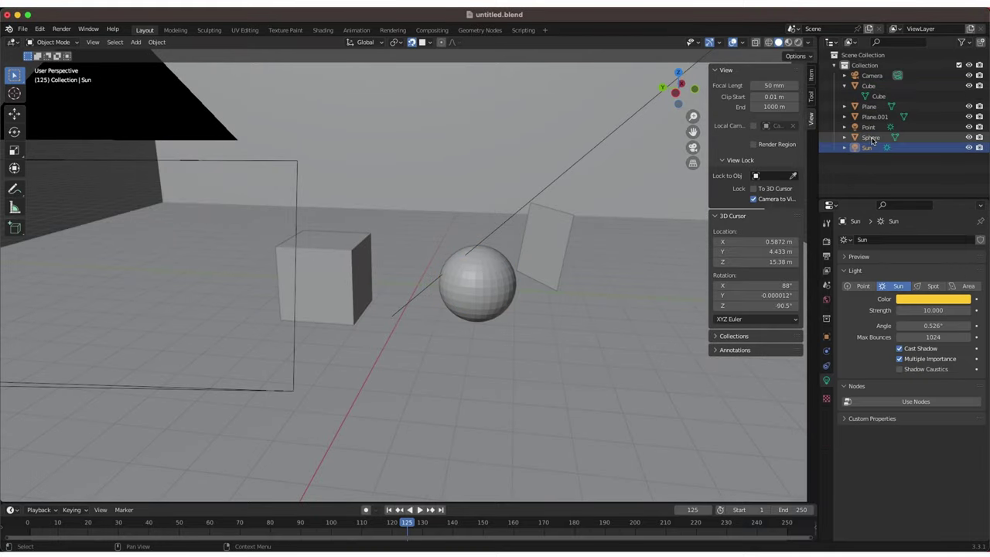
pyautogui.click(868, 127)
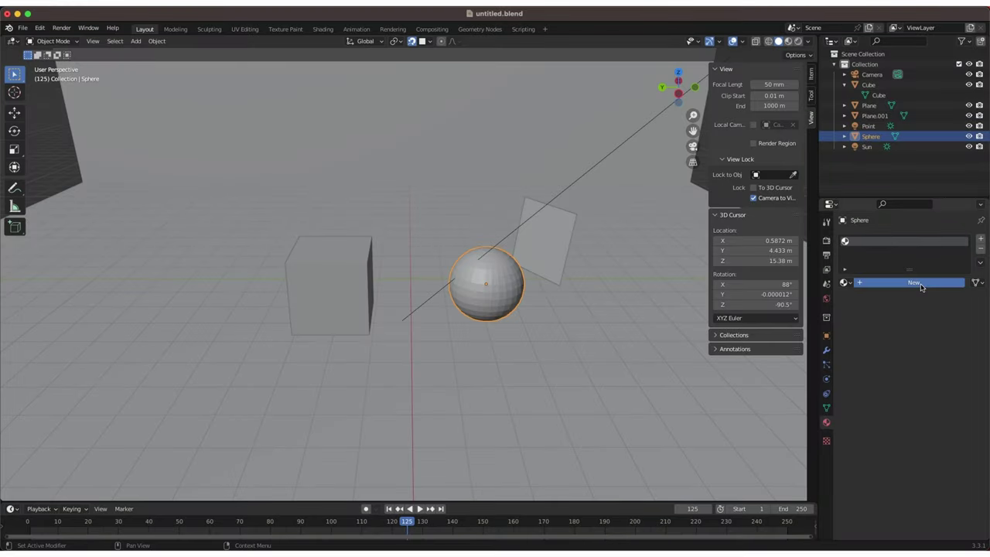
# - Add a new material to the sphere and set its Base Color to purple-blue
pyautogui.click(921, 284)
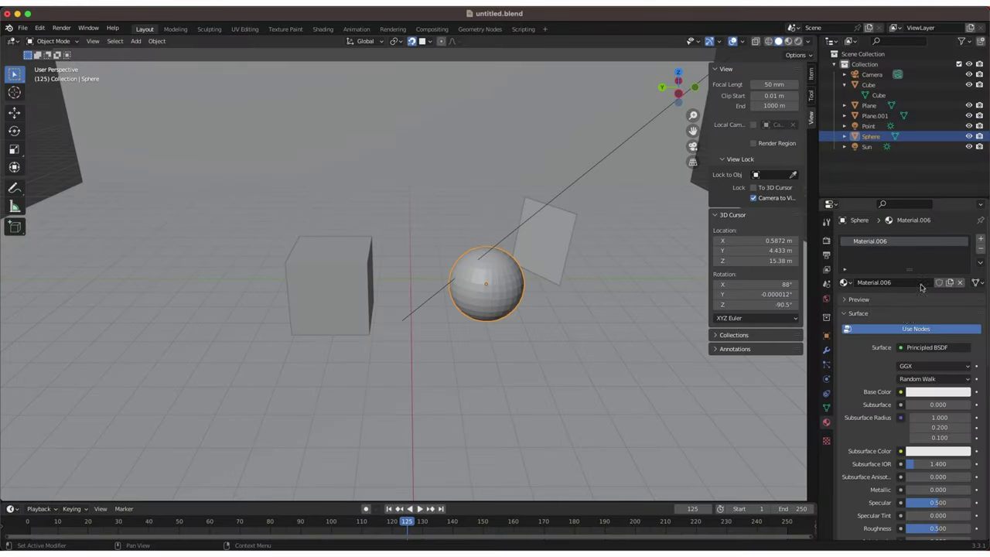
pyautogui.click(934, 390)
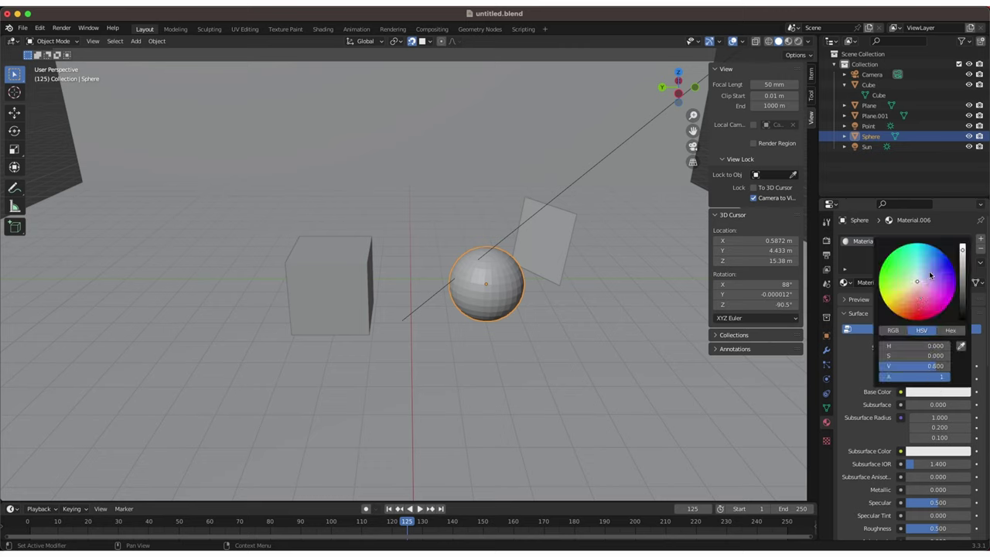
pyautogui.moveTo(932, 275); pyautogui.dragTo(936, 270)
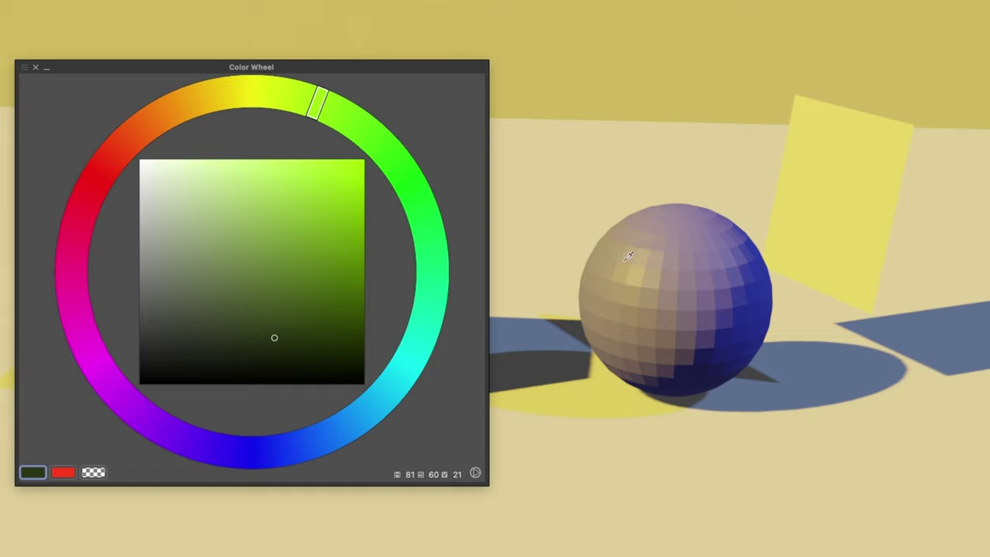
# - Eyedrop the sphere's tan lit side and drag across to its shadow, ending on blue H 233, S 75, V 60
pyautogui.click(591, 274)
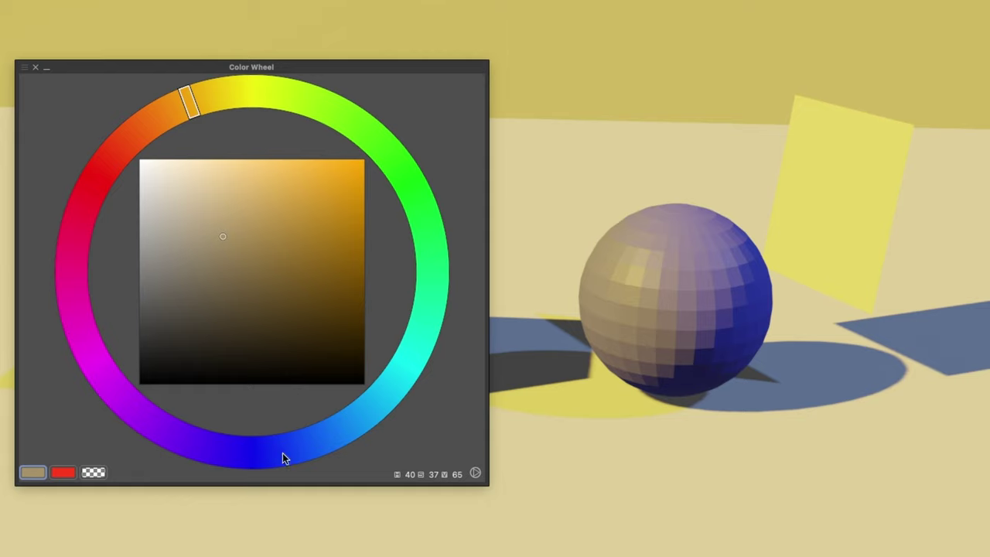
pyautogui.moveTo(595, 279)
pyautogui.mouseDown()
pyautogui.moveTo(671, 296)
pyautogui.moveTo(771, 288)
pyautogui.mouseUp()
pyautogui.click(590, 273)
pyautogui.moveTo(601, 280)
pyautogui.mouseDown()
pyautogui.moveTo(695, 301)
pyautogui.moveTo(760, 291)
pyautogui.moveTo(739, 289)
pyautogui.mouseUp()
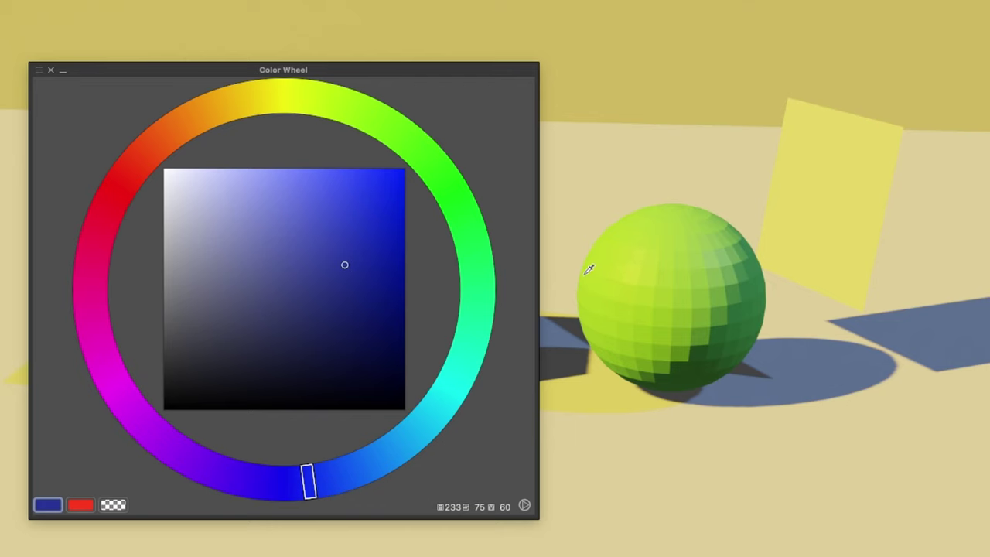
# - Eyedrop the green sphere's lit yellow-green and then its darker green shadow side
pyautogui.click(587, 271)
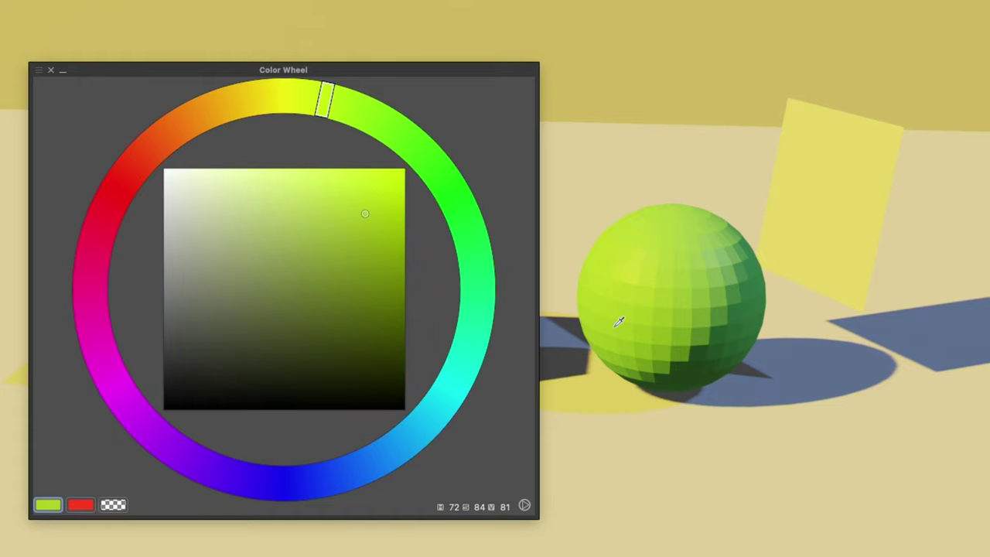
pyautogui.click(727, 333)
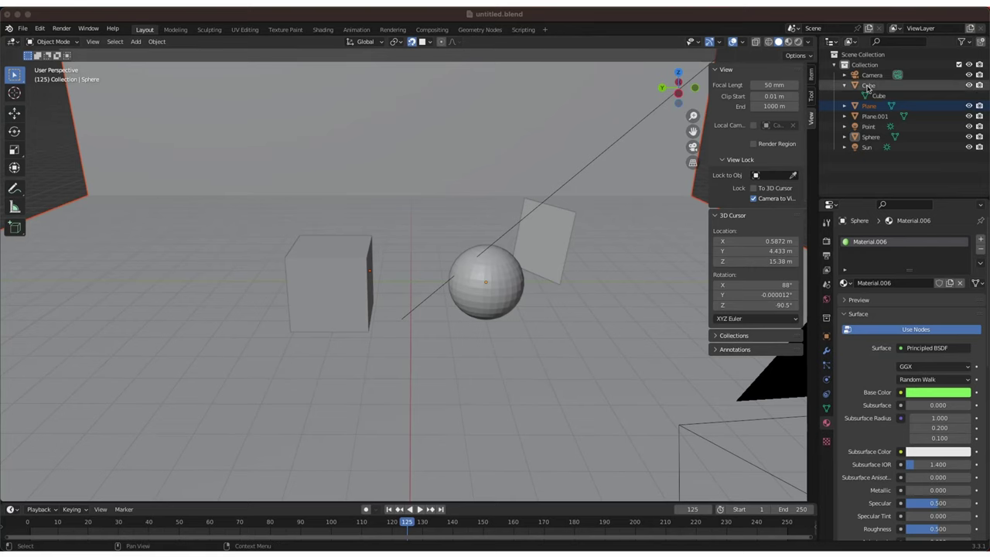
# - Select the Cube, give it a new material, and bring up its Base Color picker
pyautogui.click(871, 86)
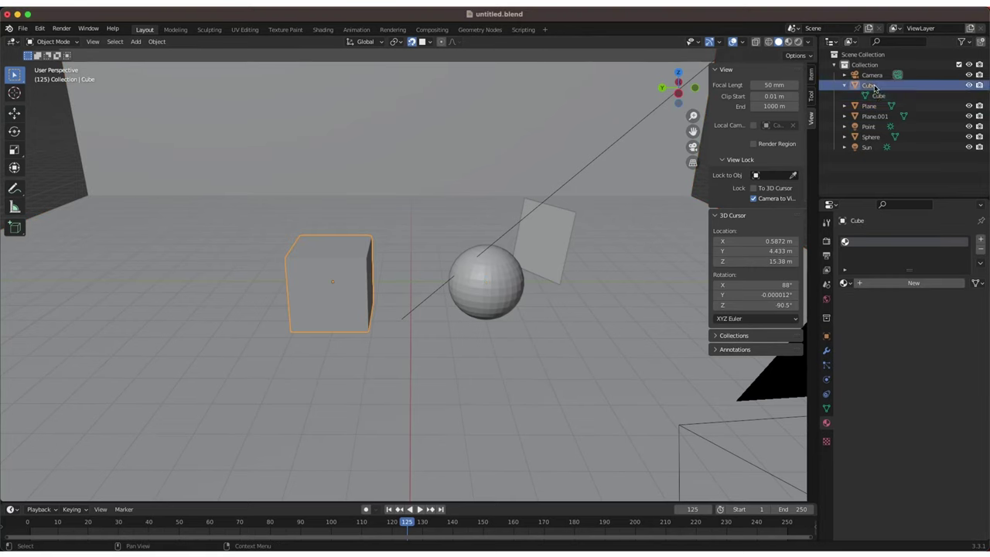
pyautogui.click(895, 283)
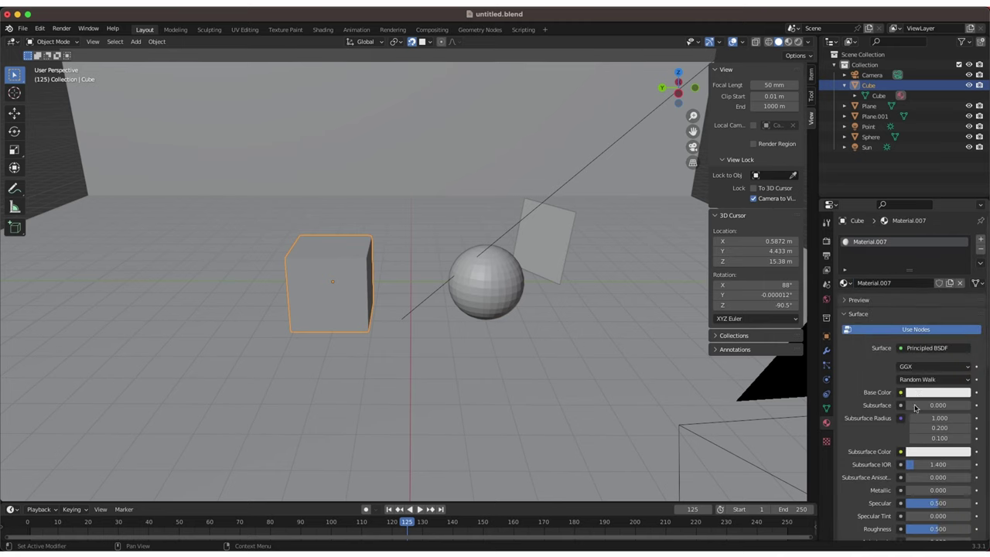
pyautogui.click(920, 393)
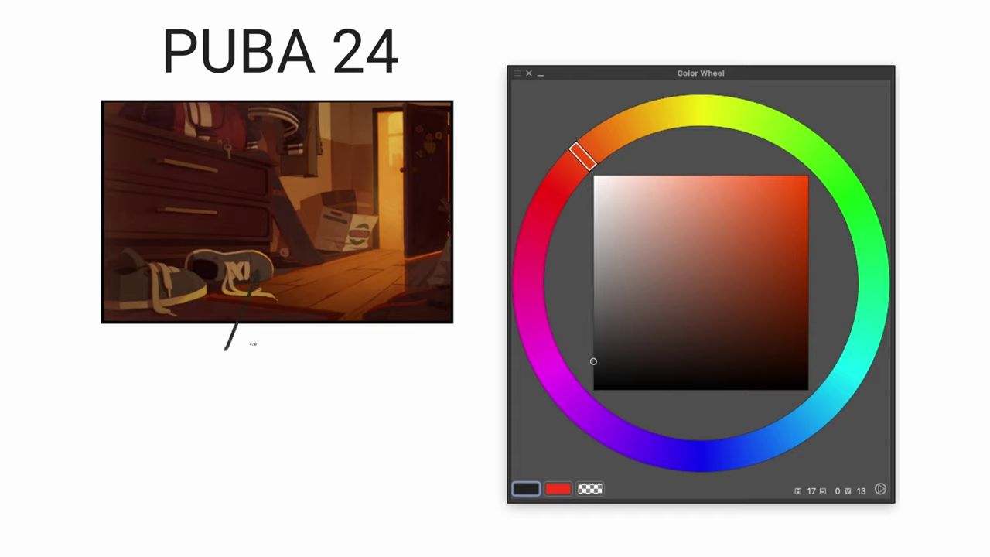
# - Handwrite 'WHAT COLOUR IS THIS?' under the illustration
pyautogui.moveTo(162, 387); pyautogui.dragTo(179, 363)
pyautogui.moveTo(185, 363)
pyautogui.mouseDown()
pyautogui.moveTo(186, 387)
pyautogui.moveTo(200, 387)
pyautogui.mouseUp()
pyautogui.moveTo(186, 376); pyautogui.dragTo(199, 376)
pyautogui.moveTo(206, 387)
pyautogui.mouseDown()
pyautogui.moveTo(214, 376)
pyautogui.moveTo(257, 381)
pyautogui.moveTo(274, 359)
pyautogui.mouseUp()
pyautogui.moveTo(285, 358)
pyautogui.mouseDown()
pyautogui.moveTo(283, 383)
pyautogui.moveTo(289, 371)
pyautogui.moveTo(331, 357)
pyautogui.mouseUp()
pyautogui.moveTo(333, 380); pyautogui.dragTo(372, 377)
pyautogui.moveTo(389, 360); pyautogui.dragTo(372, 379)
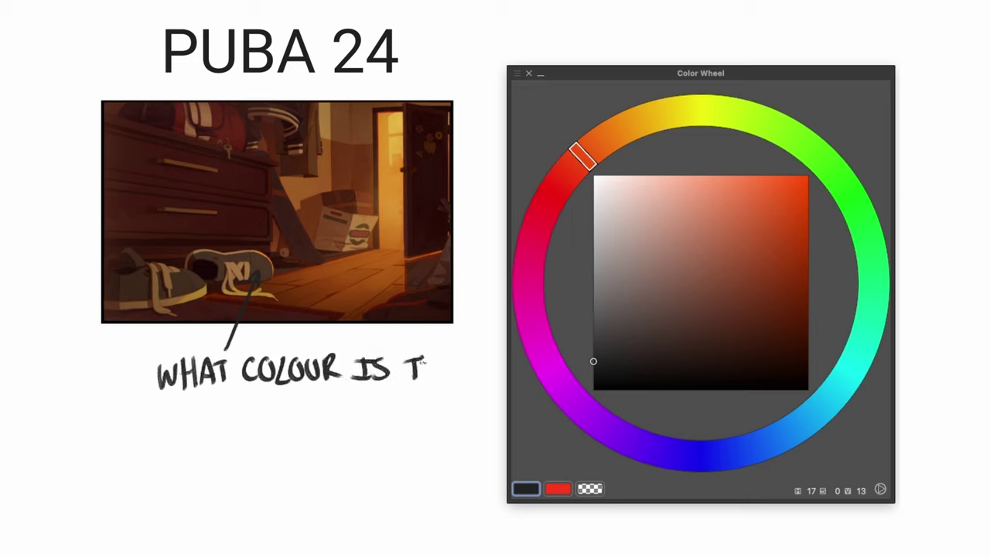
pyautogui.moveTo(431, 358); pyautogui.dragTo(431, 379)
pyautogui.moveTo(442, 354); pyautogui.dragTo(447, 377)
pyautogui.moveTo(470, 344); pyautogui.dragTo(475, 364)
pyautogui.click(476, 378)
# - Write 'BLUE?' on the next line, then switch to colour sampling
pyautogui.moveTo(186, 411); pyautogui.dragTo(188, 430)
pyautogui.moveTo(201, 410); pyautogui.dragTo(207, 427)
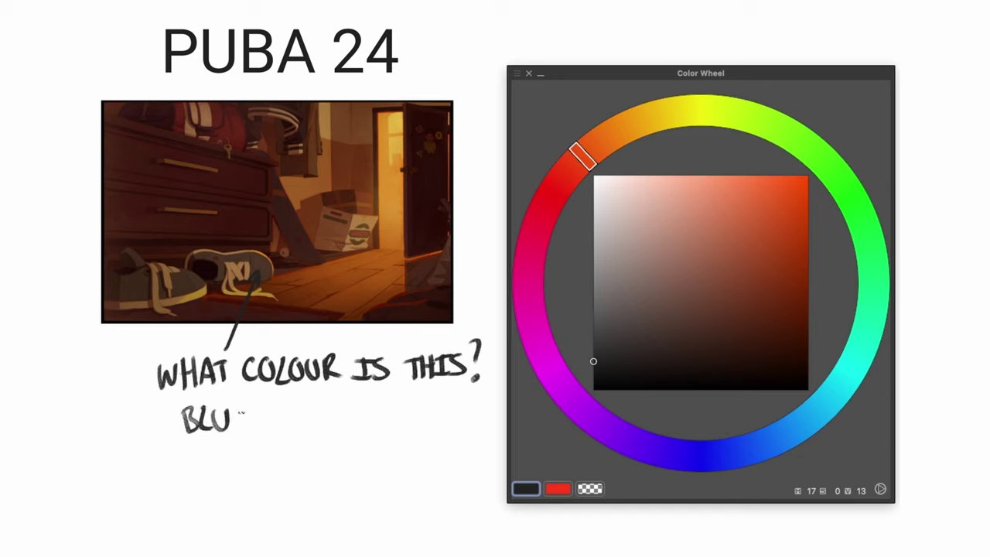
pyautogui.moveTo(256, 401); pyautogui.dragTo(263, 422)
pyautogui.click(259, 433)
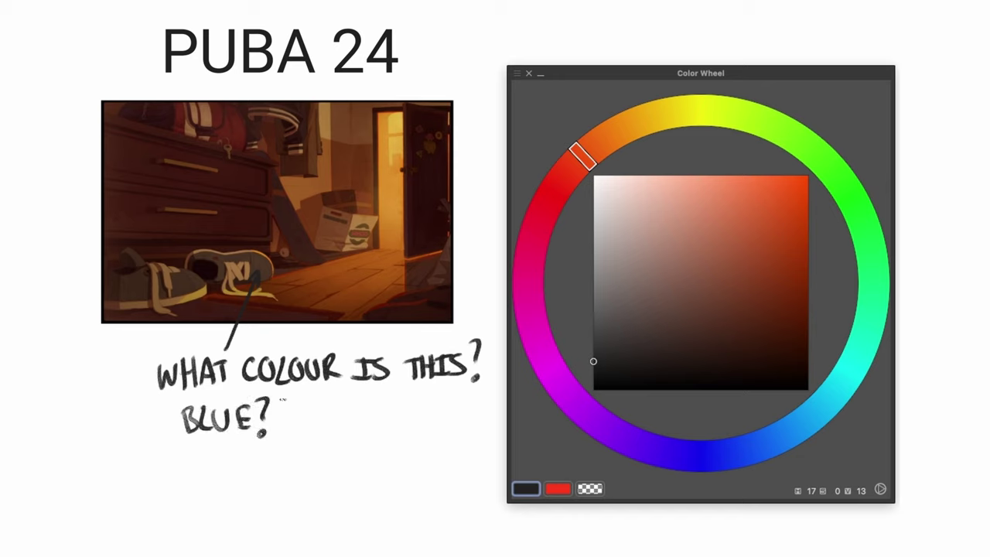
pyautogui.press('ctrl')
# - Paint three brown swatches sampled from the shoe below 'BLUE?' and begin writing 'COLOURS' beneath
pyautogui.keyDown('ctrl'); pyautogui.click(267, 258); pyautogui.keyUp('ctrl')
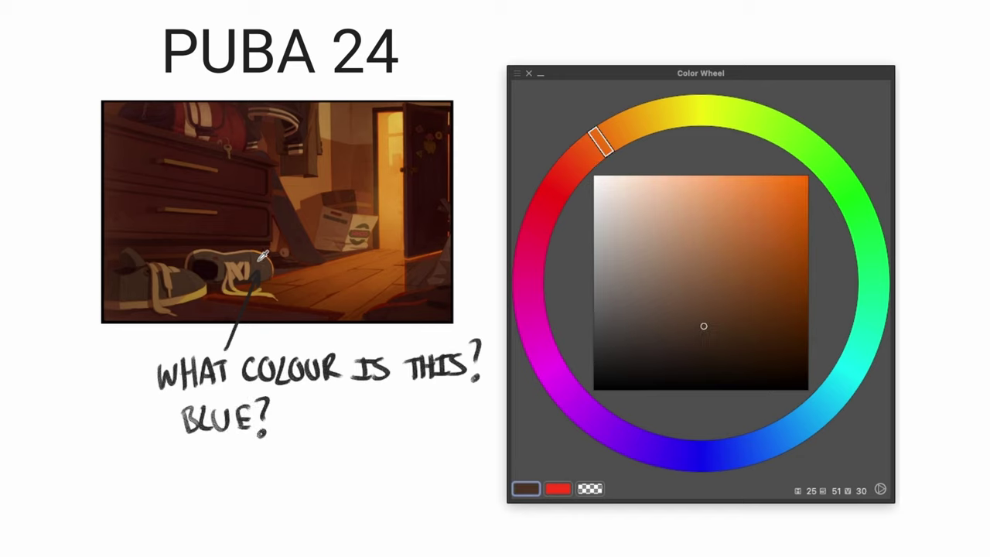
pyautogui.moveTo(167, 470)
pyautogui.mouseDown()
pyautogui.moveTo(208, 473)
pyautogui.moveTo(226, 495)
pyautogui.mouseUp()
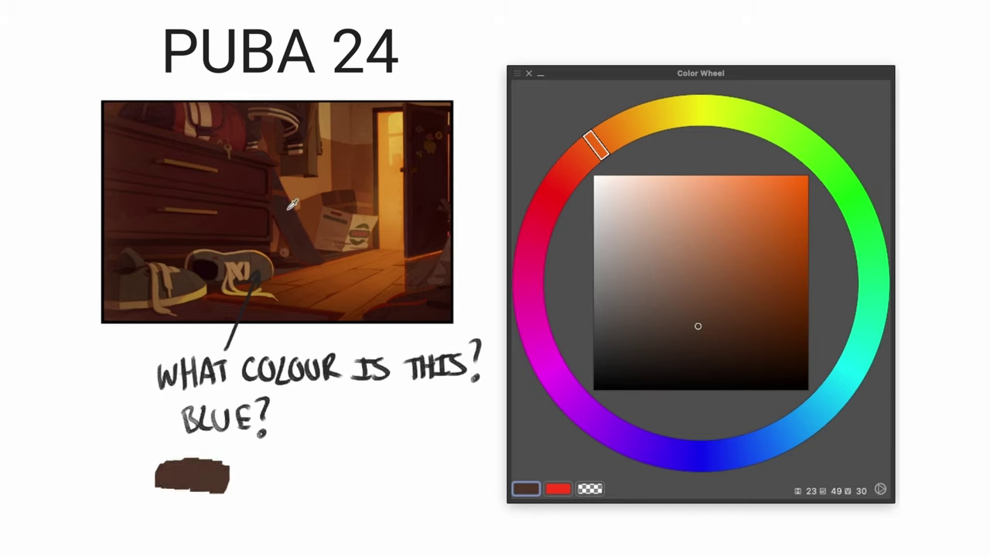
pyautogui.moveTo(291, 203); pyautogui.dragTo(295, 213)
pyautogui.moveTo(304, 470); pyautogui.dragTo(340, 457)
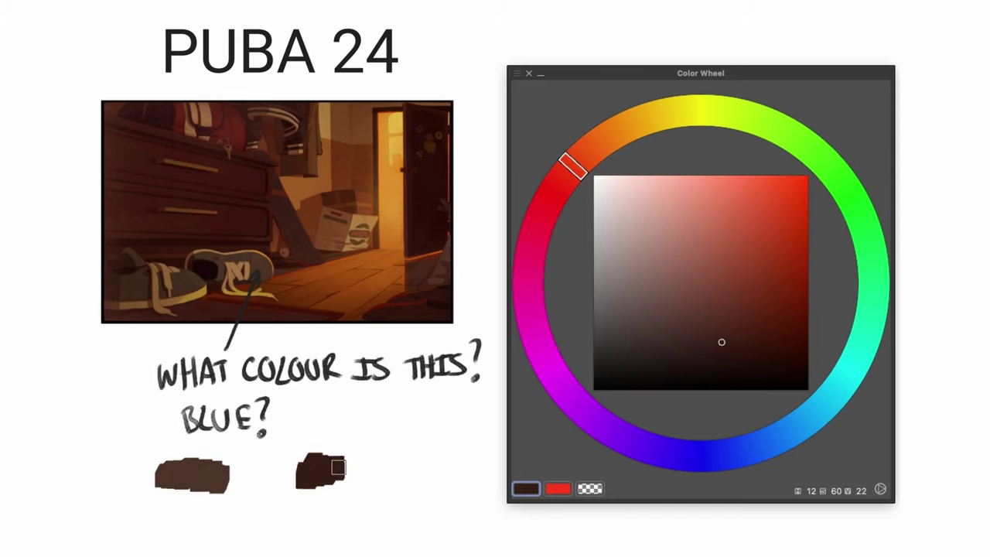
pyautogui.keyDown('ctrl'); pyautogui.click(305, 123); pyautogui.keyUp('ctrl')
pyautogui.keyDown('ctrl'); pyautogui.moveTo(308, 120); pyautogui.dragTo(390, 316); pyautogui.keyUp('ctrl')
pyautogui.moveTo(400, 465); pyautogui.dragTo(443, 473)
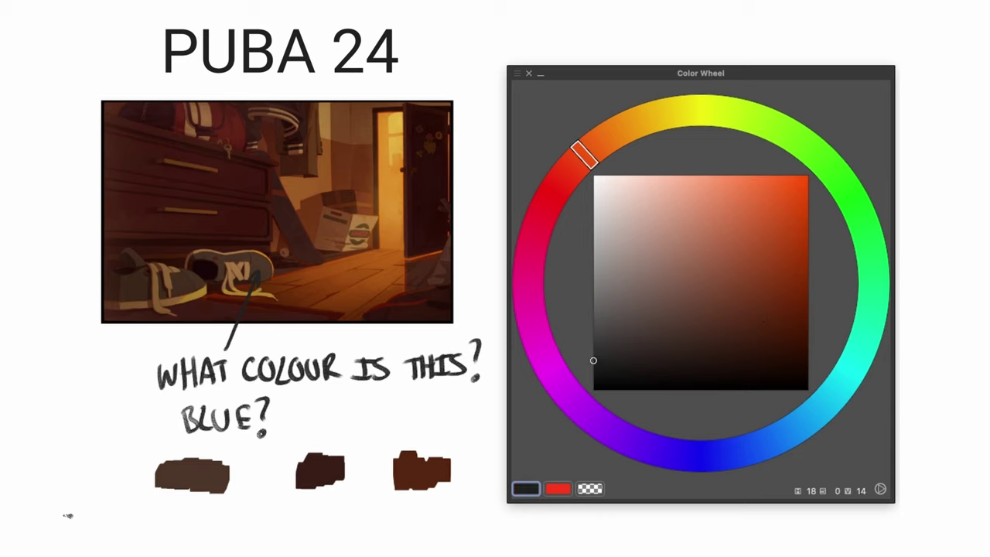
pyautogui.moveTo(58, 533)
pyautogui.mouseDown()
pyautogui.moveTo(91, 516)
pyautogui.moveTo(222, 535)
pyautogui.moveTo(234, 512)
pyautogui.moveTo(283, 534)
pyautogui.moveTo(298, 522)
pyautogui.moveTo(323, 541)
pyautogui.moveTo(346, 522)
pyautogui.mouseUp()
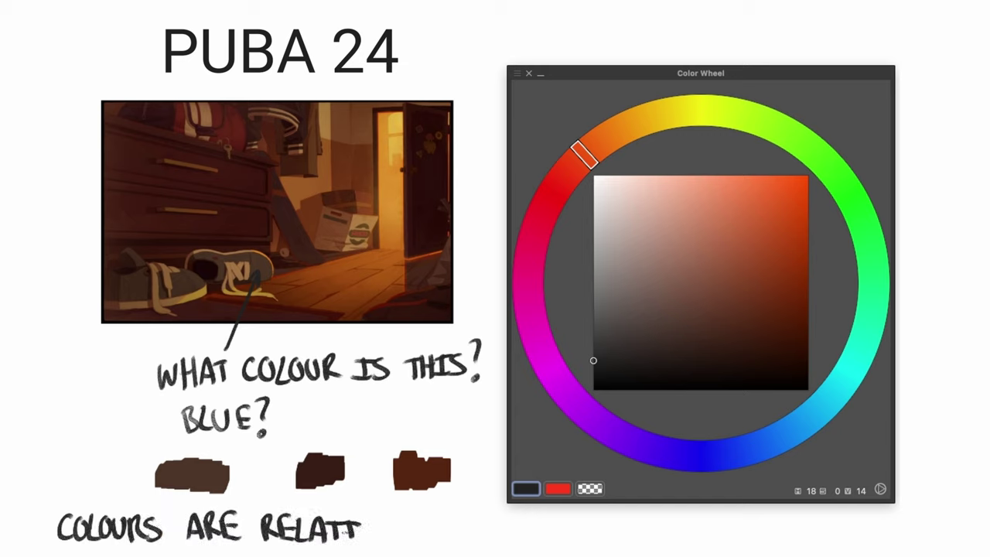